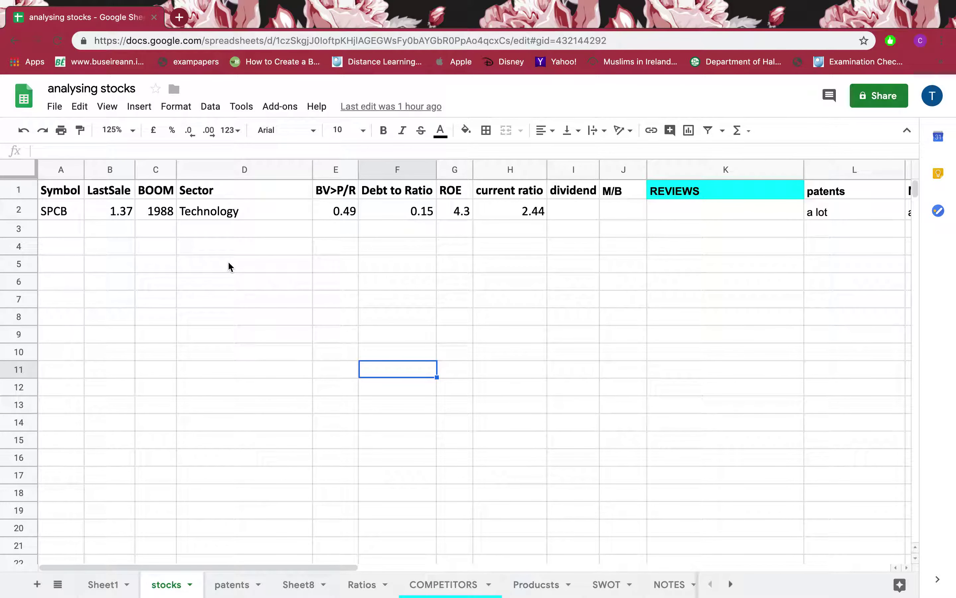
Copy the SPCB symbol from cell A2.
click(124, 249)
click(70, 214)
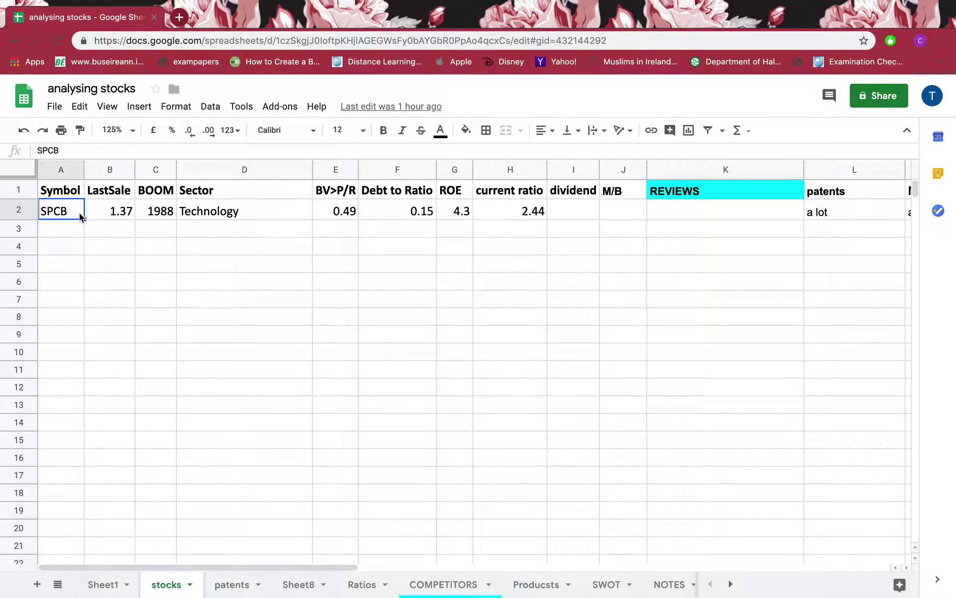
click(90, 248)
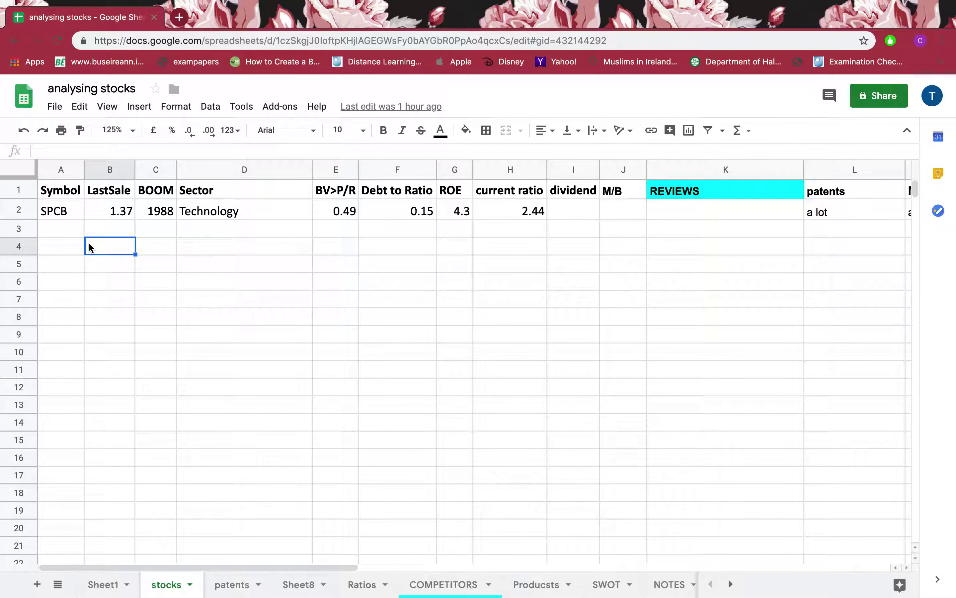
click(74, 217)
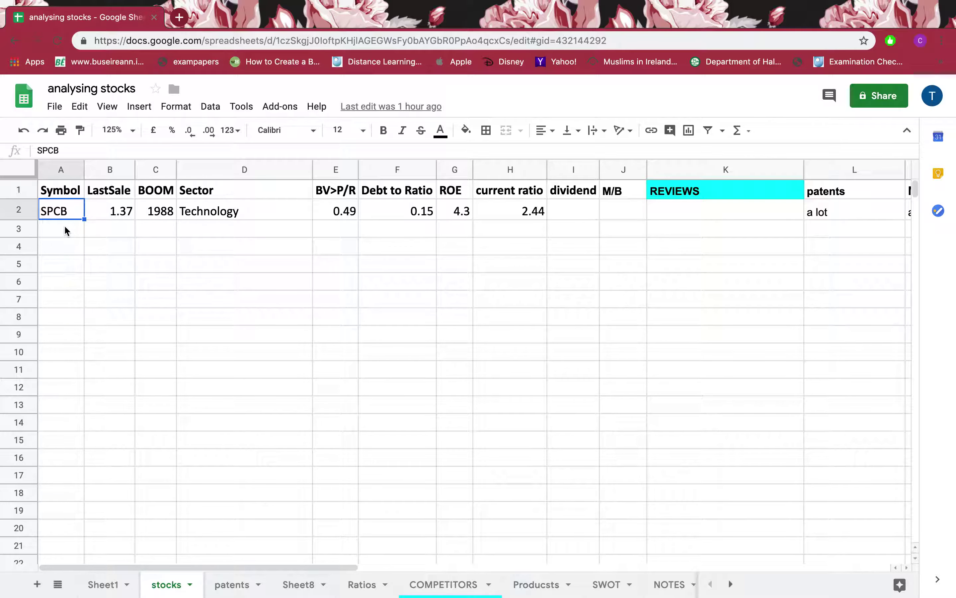
key(super+c)
Search Google for 'spcb stock' in a new browser tab.
click(181, 17)
key(super+v)
text(stock)
key(Return)
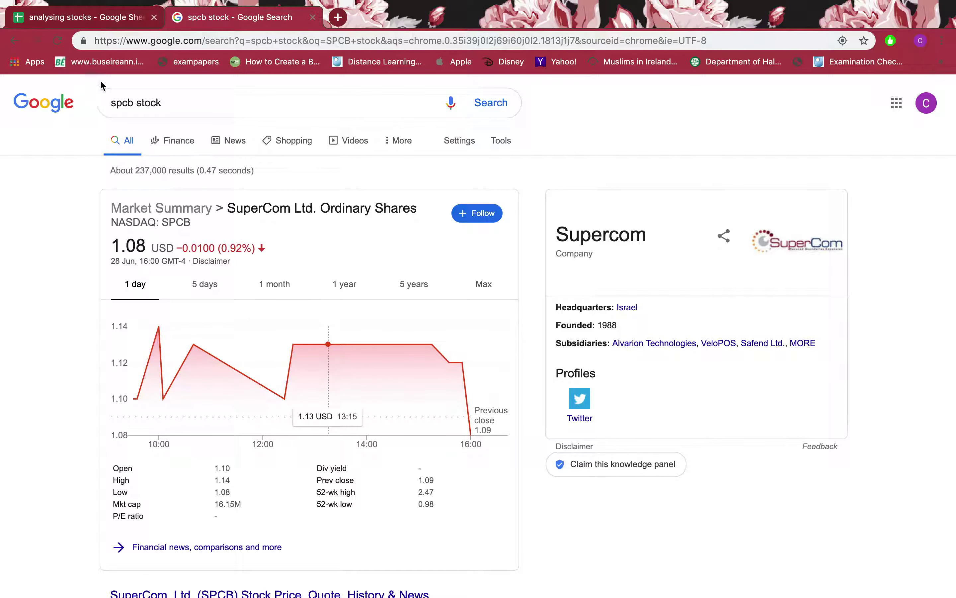
Select SuperCom's current price, 1.08, in the Google market summary.
click(111, 15)
key(ctrl+c)
click(79, 227)
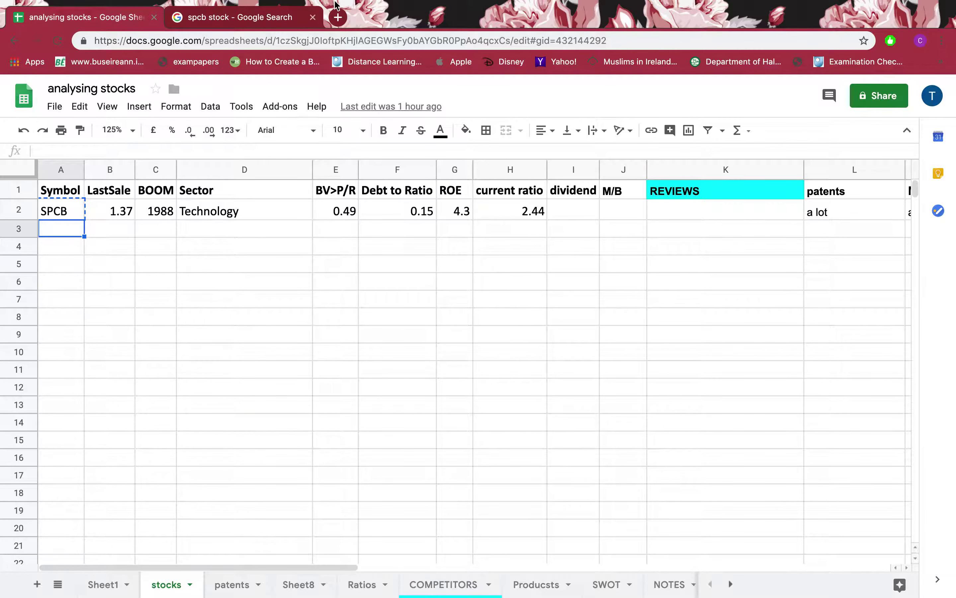
click(245, 16)
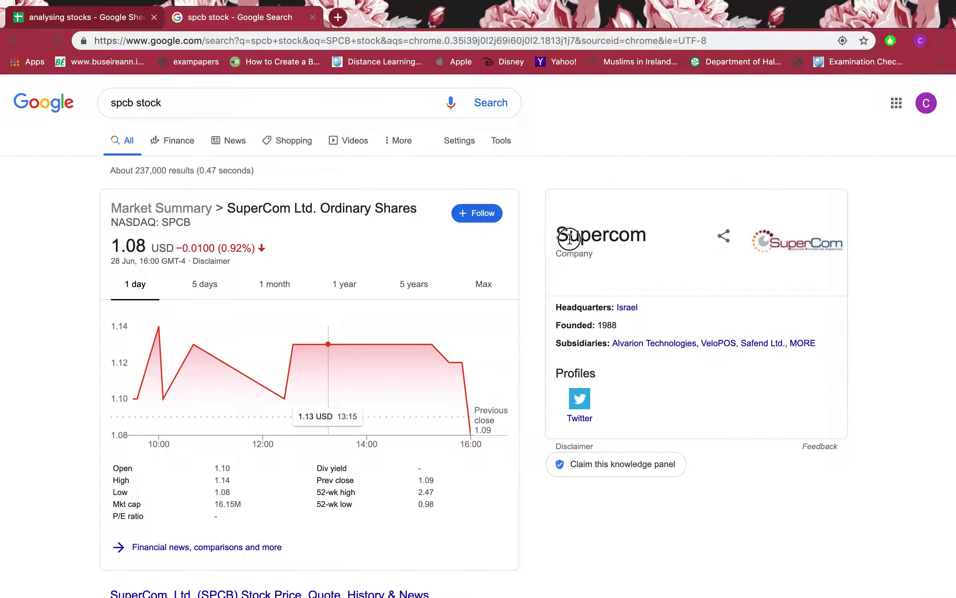
drag(569, 237, 653, 265)
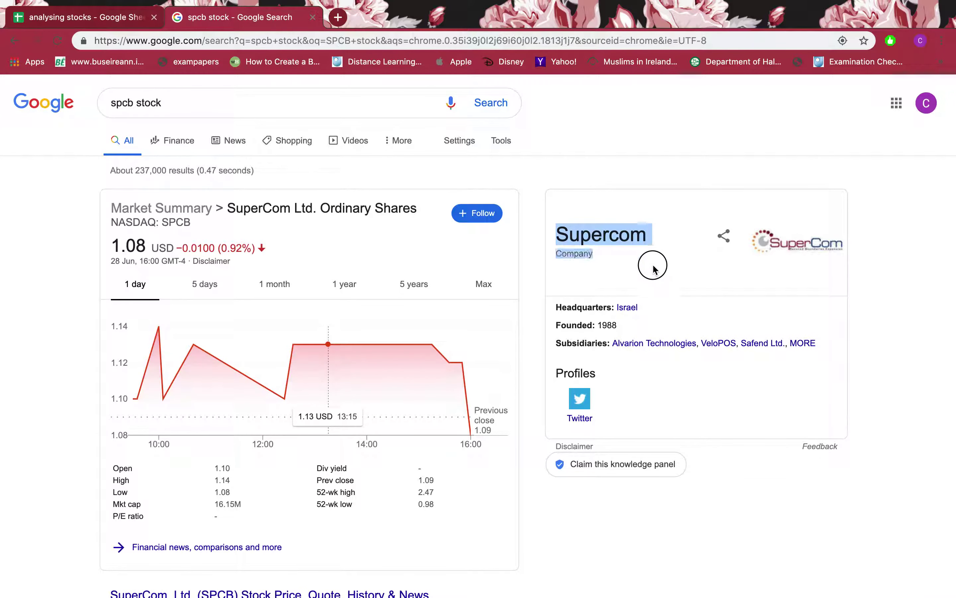
click(120, 18)
click(112, 209)
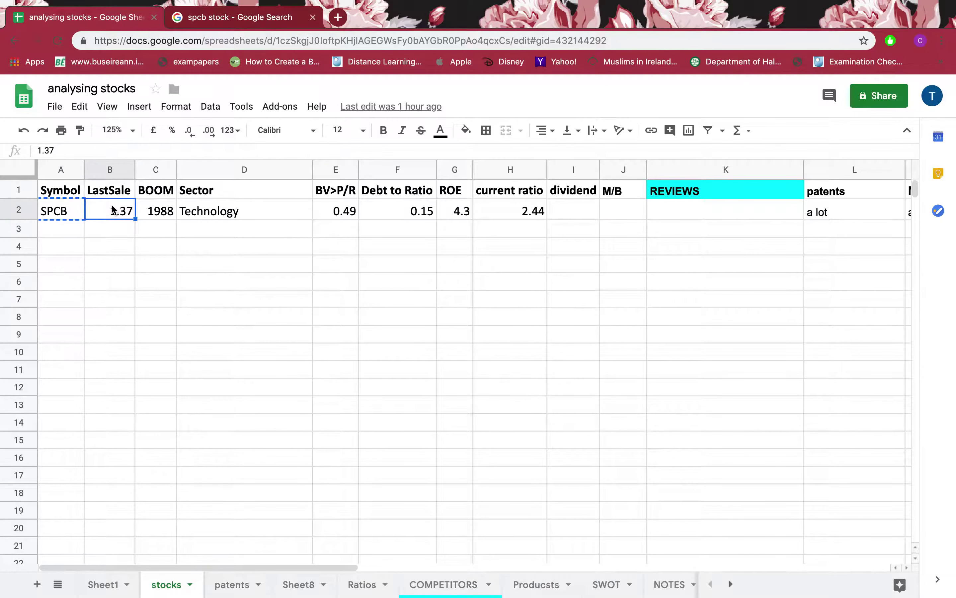
click(242, 17)
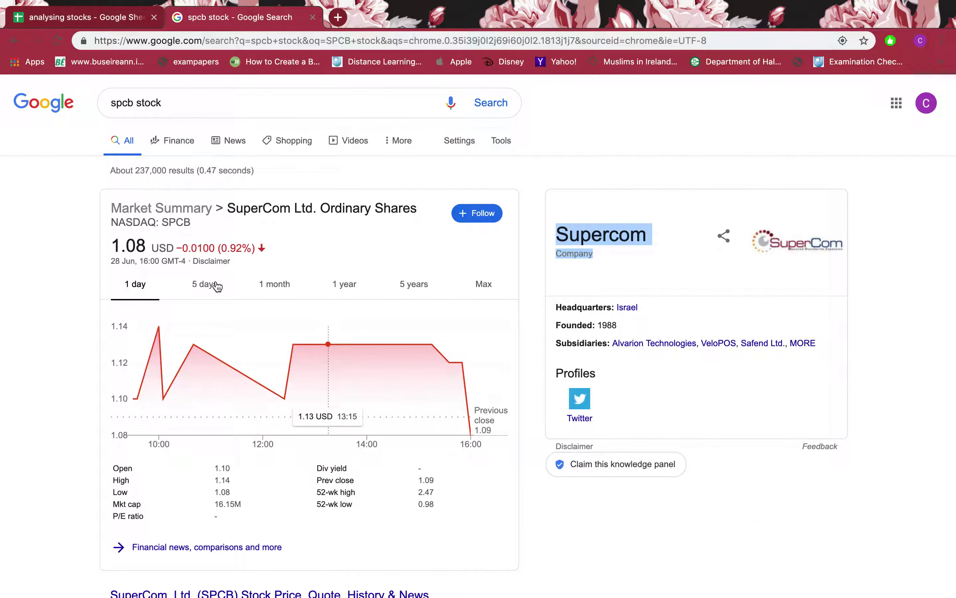
drag(112, 246, 147, 245)
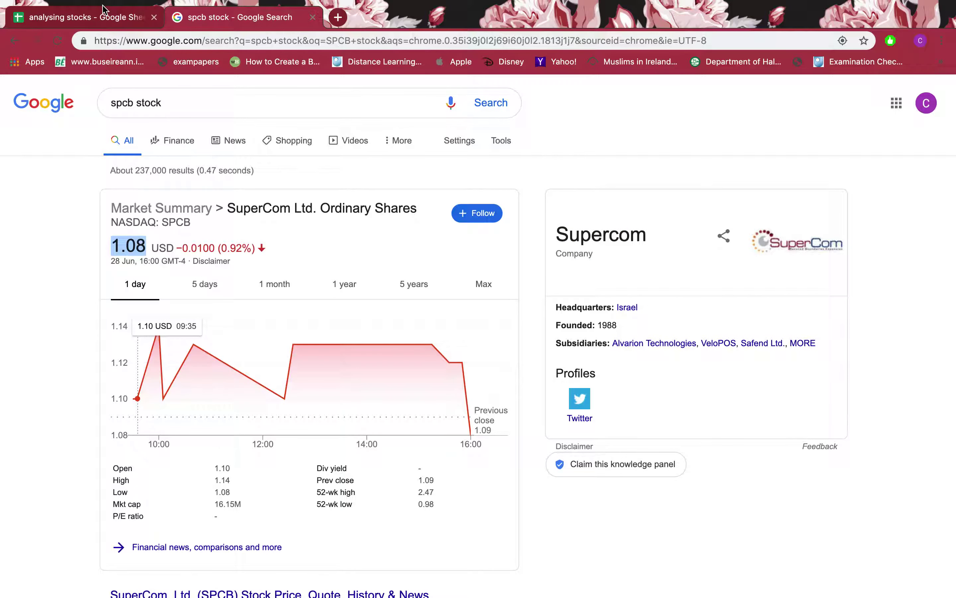
Paste 1.08 over the old LastSale value 1.37 and copy A2's formatting onto it.
click(105, 25)
key(super+v)
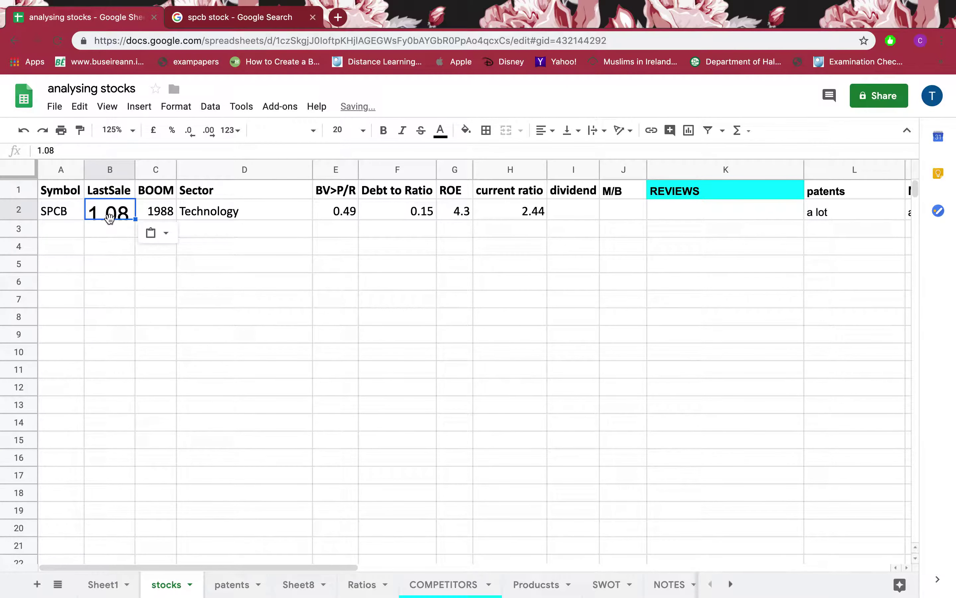
click(65, 222)
click(80, 131)
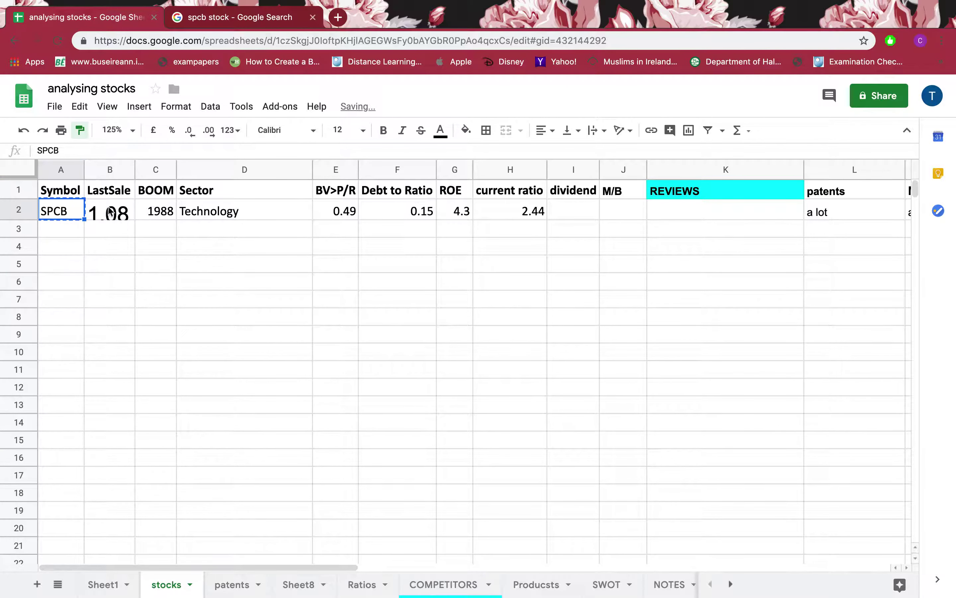
click(114, 216)
click(166, 213)
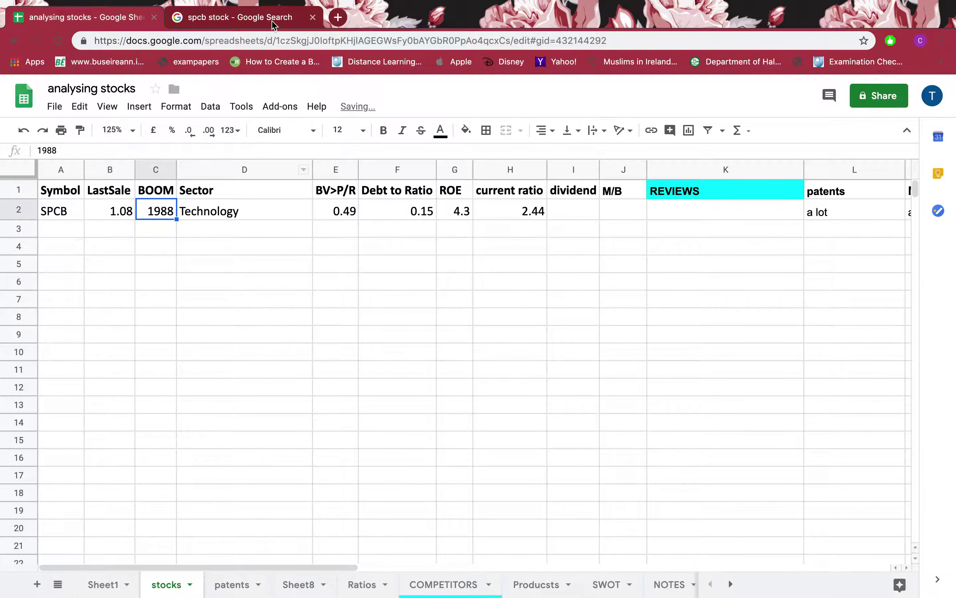
Copy SuperCom's founding year 1988 from the search results into the BOOM cell.
click(282, 18)
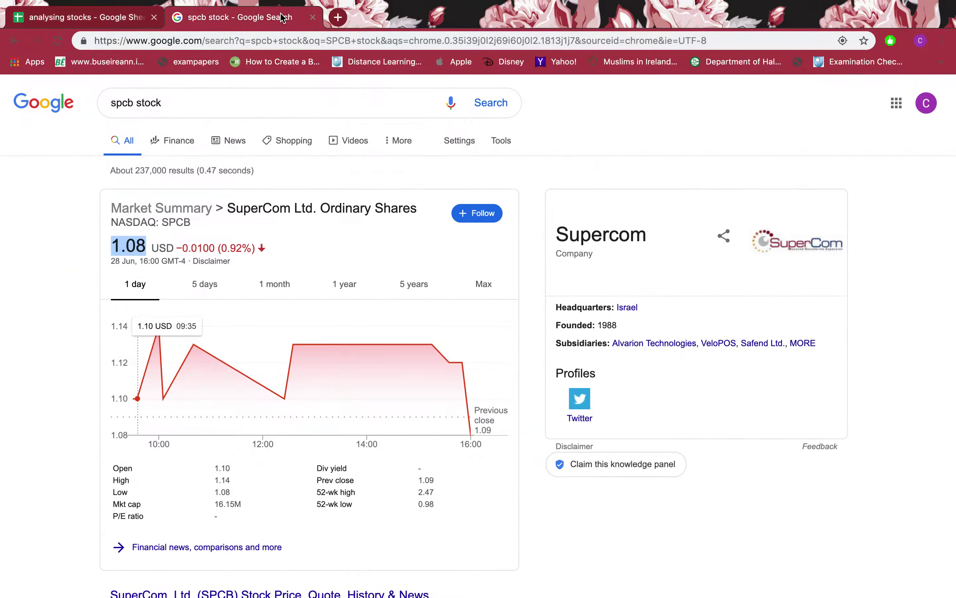
click(598, 329)
scroll(581, 322, up, 3)
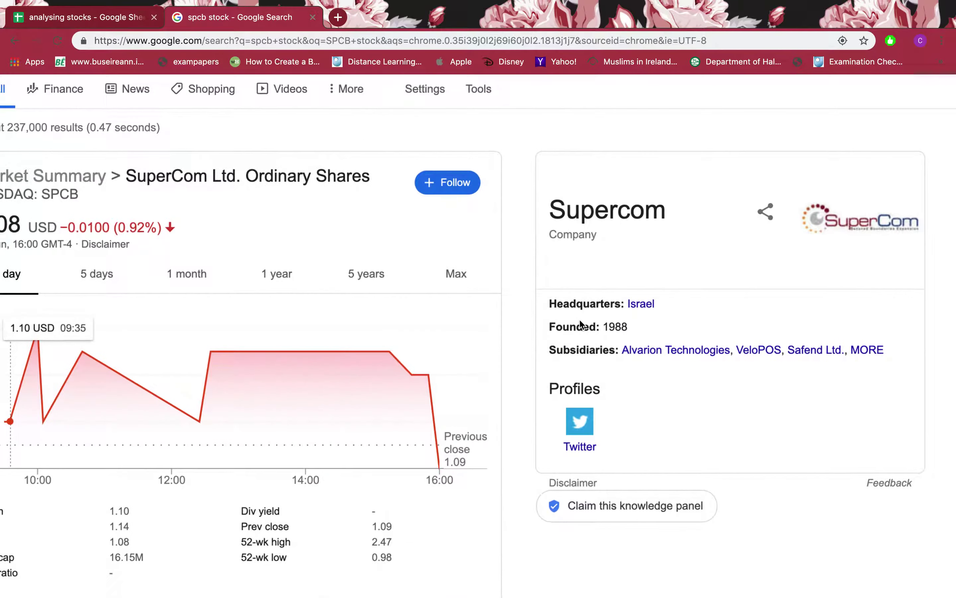
drag(603, 328, 647, 330)
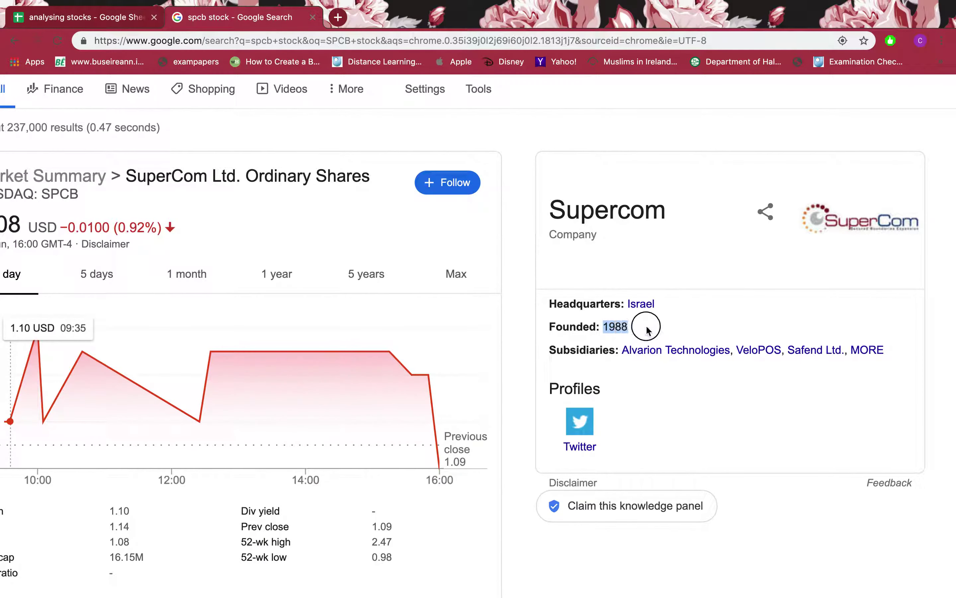
click(113, 7)
key(super+v)
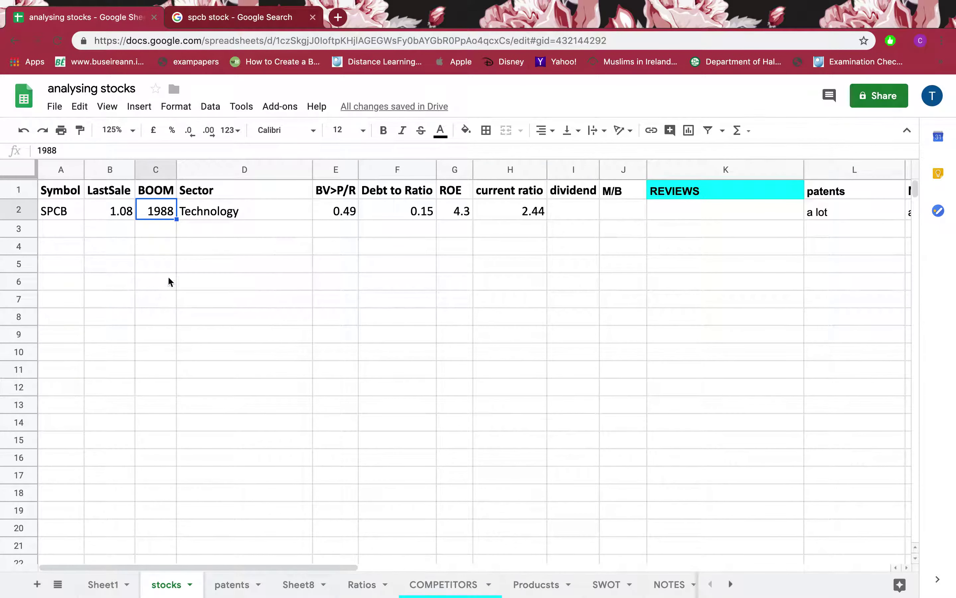
Review the Sector, BV>P/R (0.49) and ratio columns through current ratio.
click(229, 197)
click(231, 213)
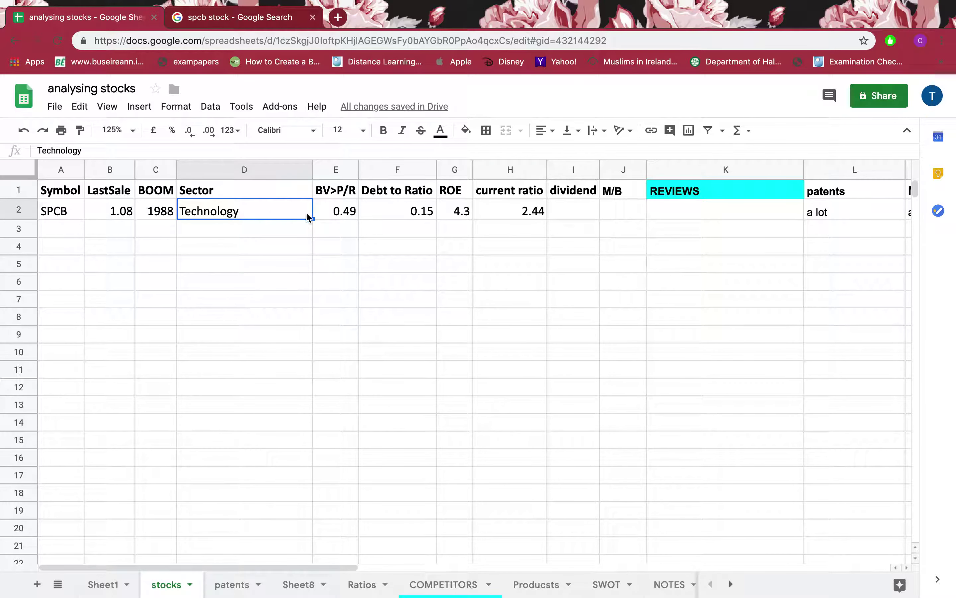
click(325, 209)
scroll(400, 332, right, 2)
drag(241, 189, 422, 198)
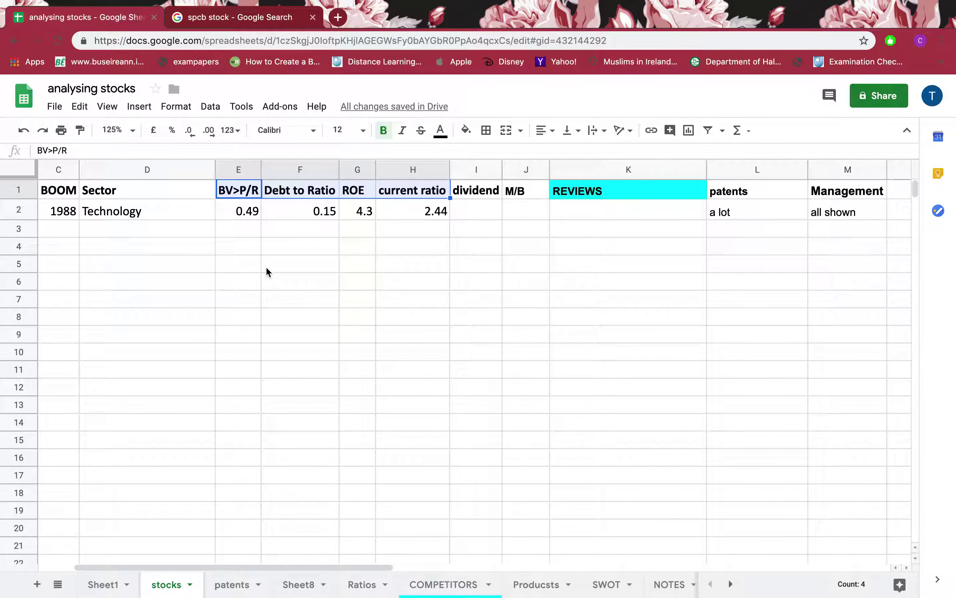
click(334, 18)
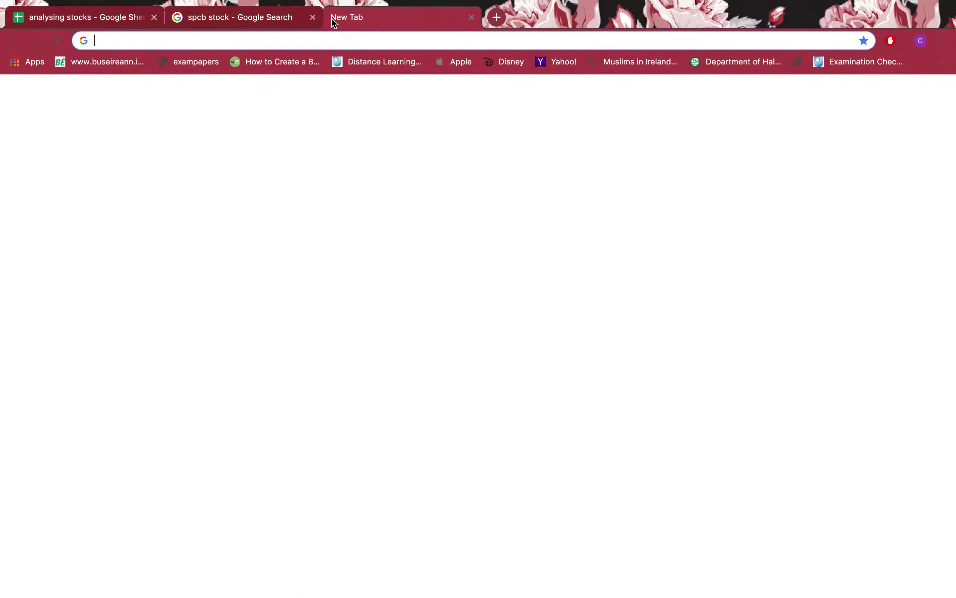
Go to Macrotrends and search ticker SPCB to load SuperCom's price-to-book ratio page.
text(ma)
key(Return)
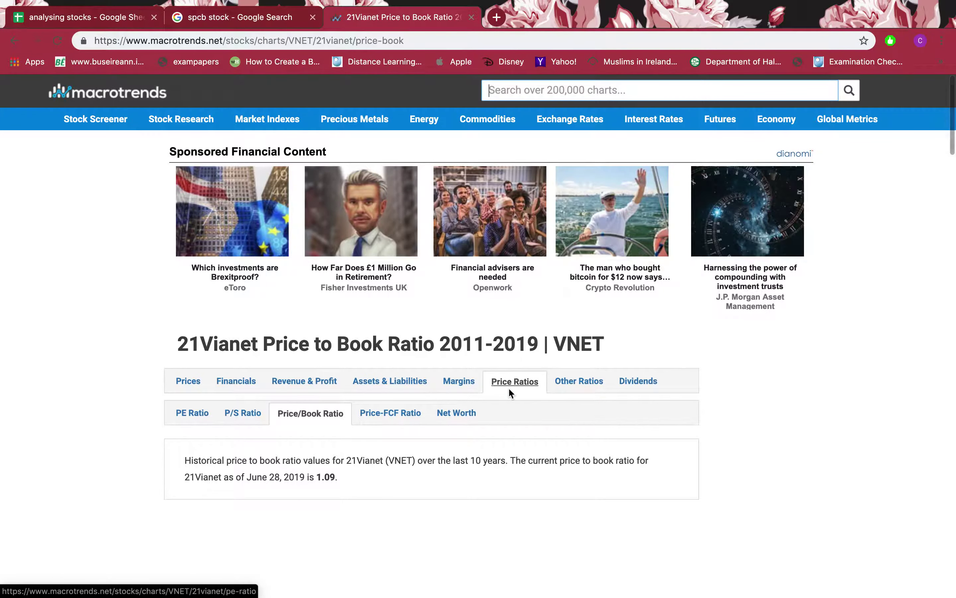
scroll(490, 377, down, 10)
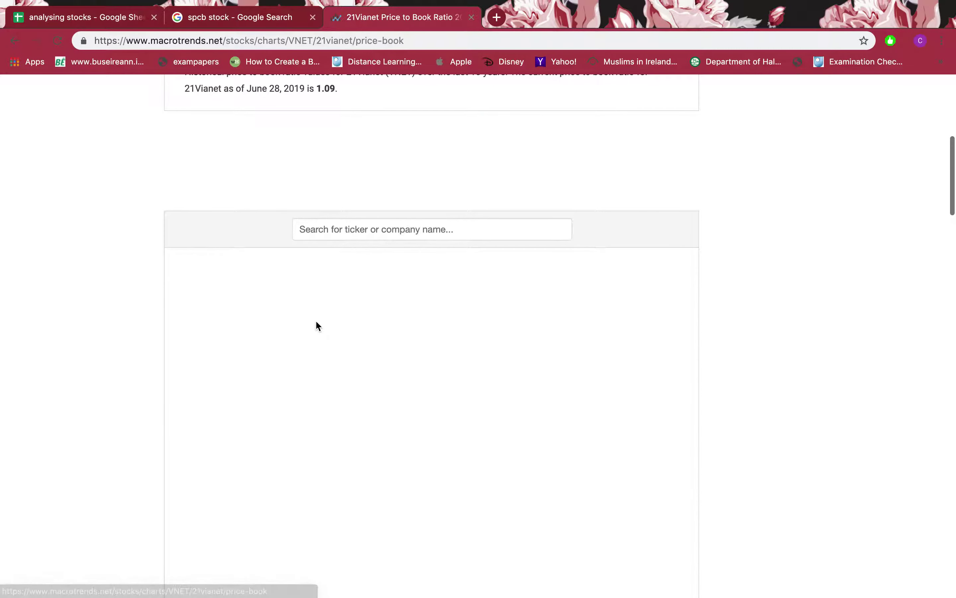
click(370, 228)
text(SPCB)
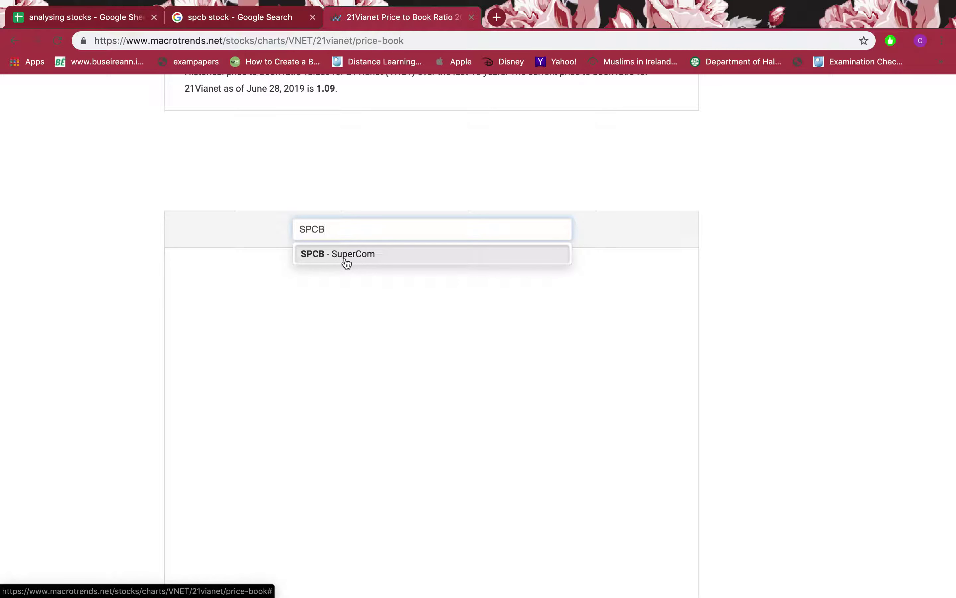
click(364, 255)
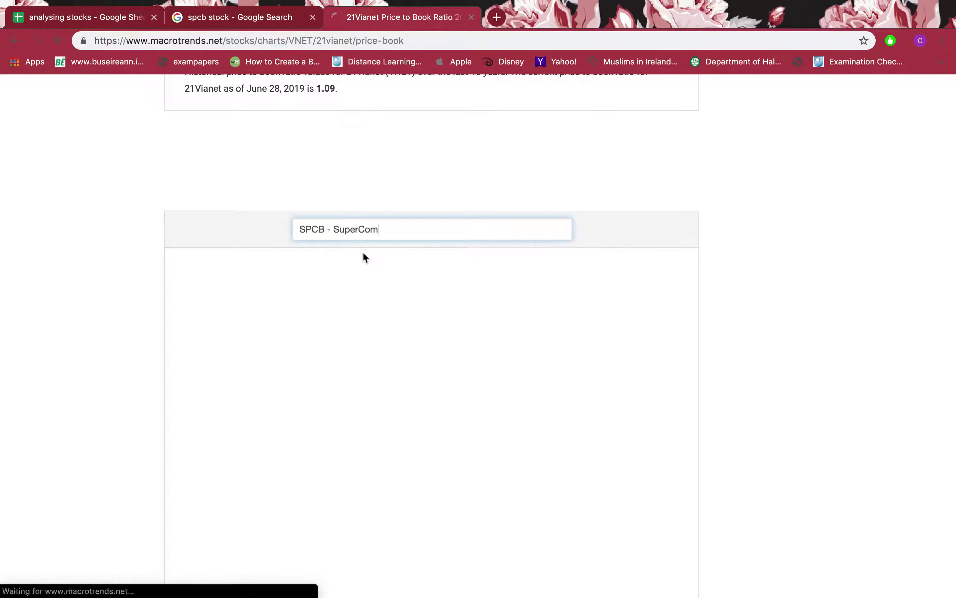
scroll(364, 257, down, 5)
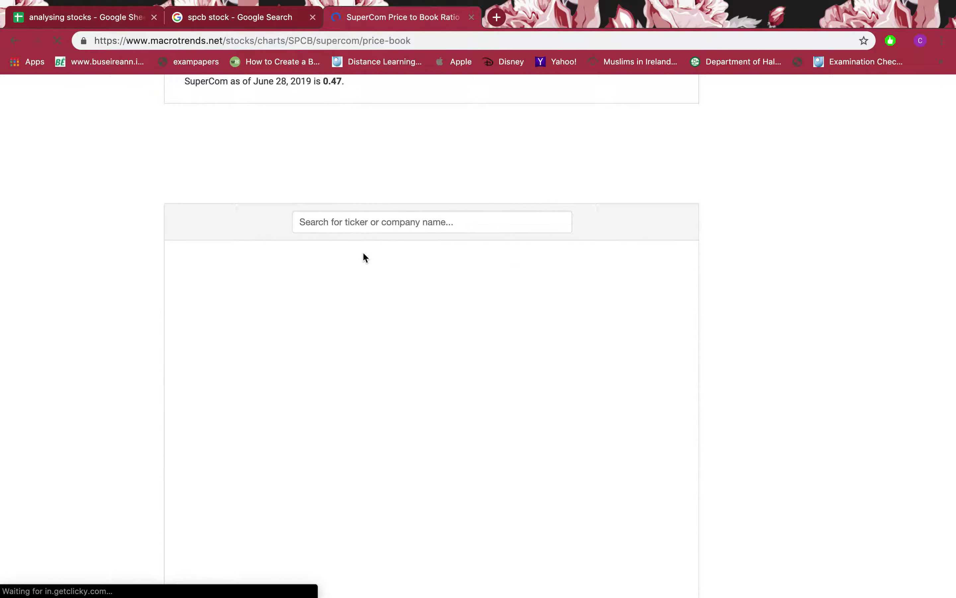
Find SuperCom's latest price-to-book ratio, 0.47, on the Macrotrends page.
scroll(364, 257, down, 6)
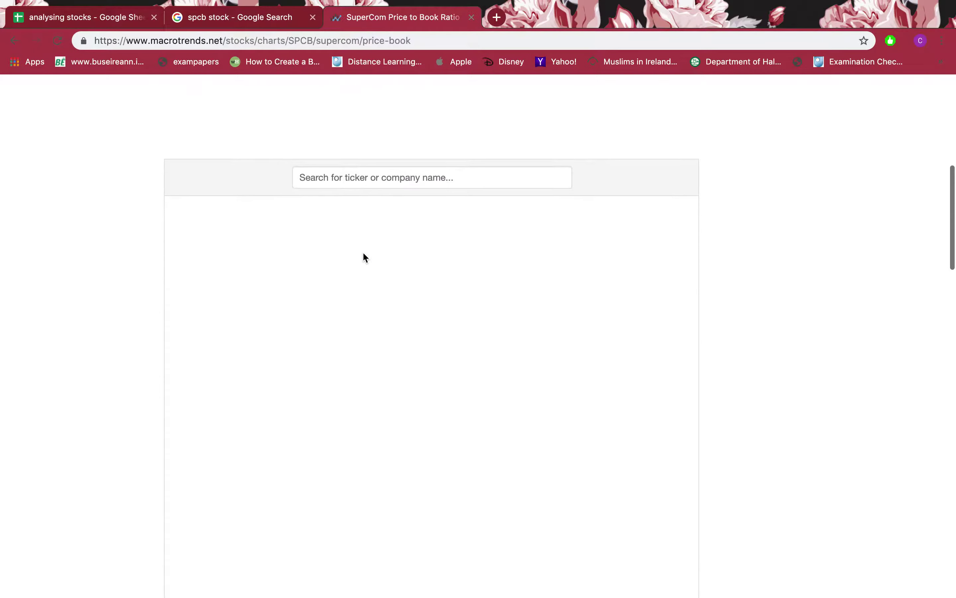
scroll(364, 257, up, 5)
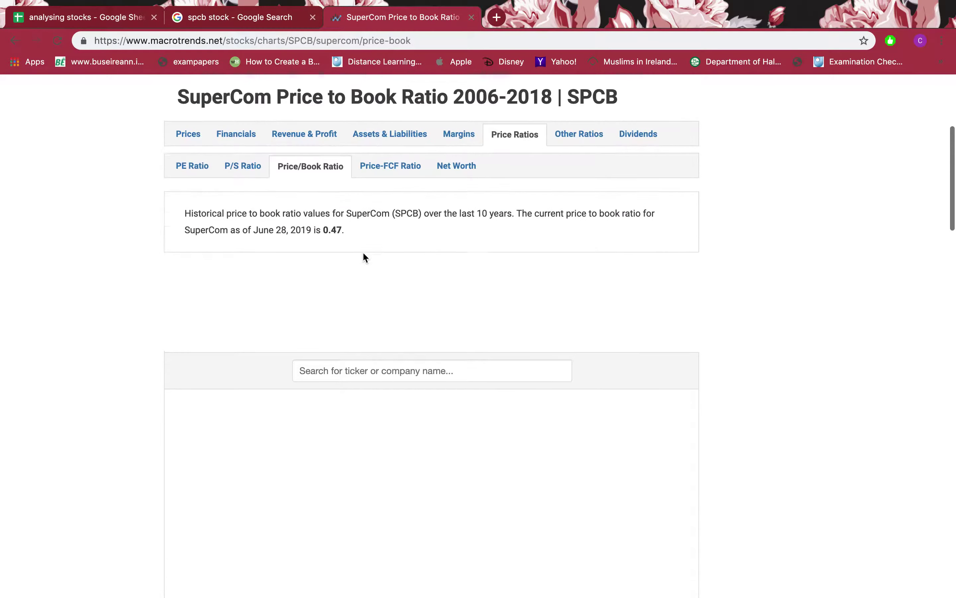
scroll(328, 291, down, 7)
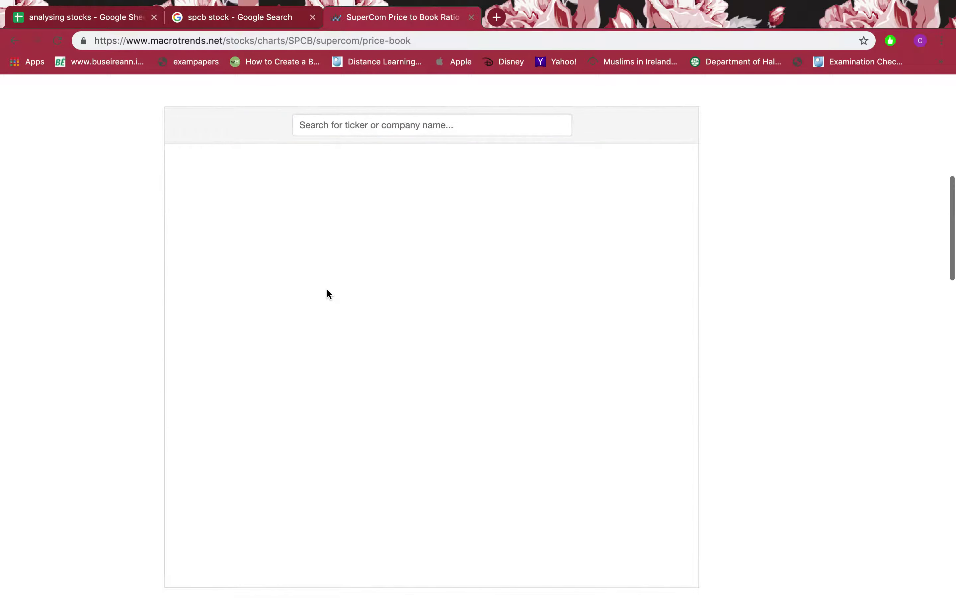
scroll(343, 292, up, 6)
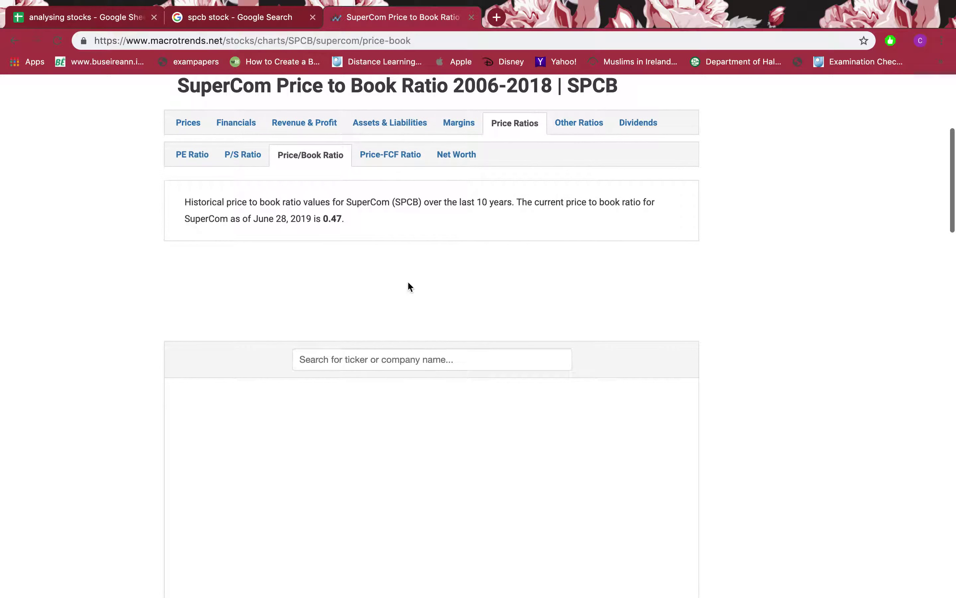
drag(257, 218, 345, 228)
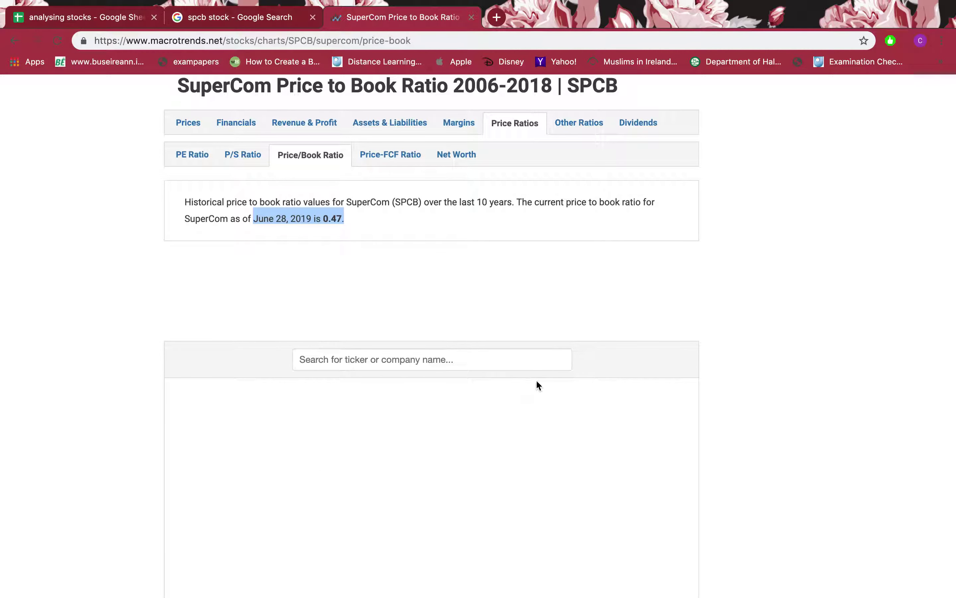
scroll(531, 369, down, 3)
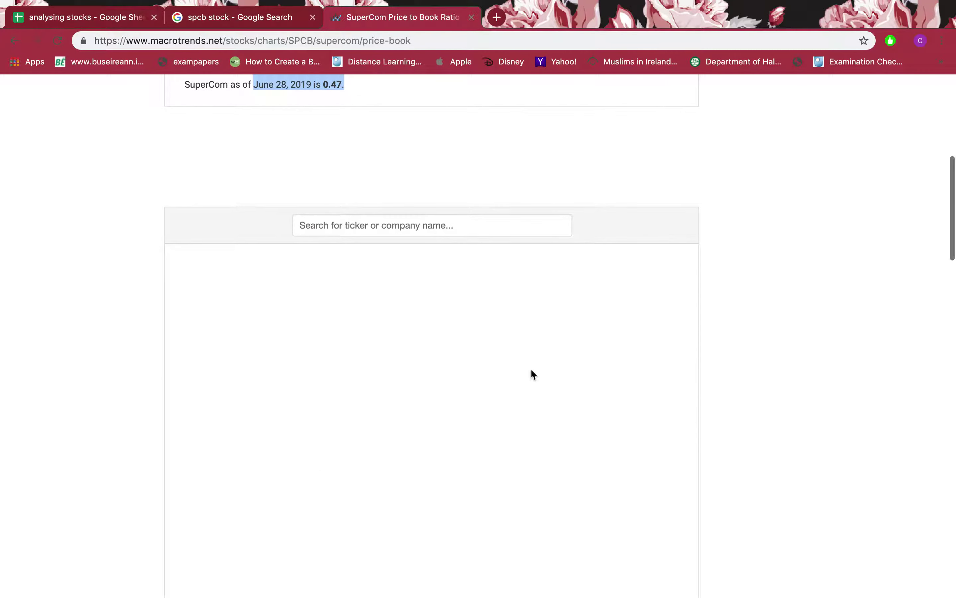
scroll(393, 272, up, 3)
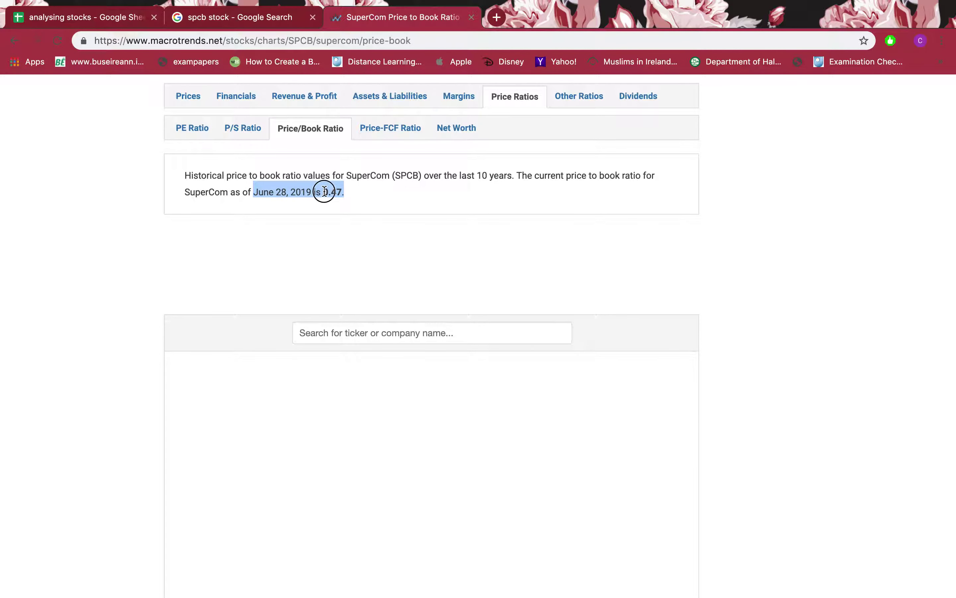
drag(322, 191, 358, 195)
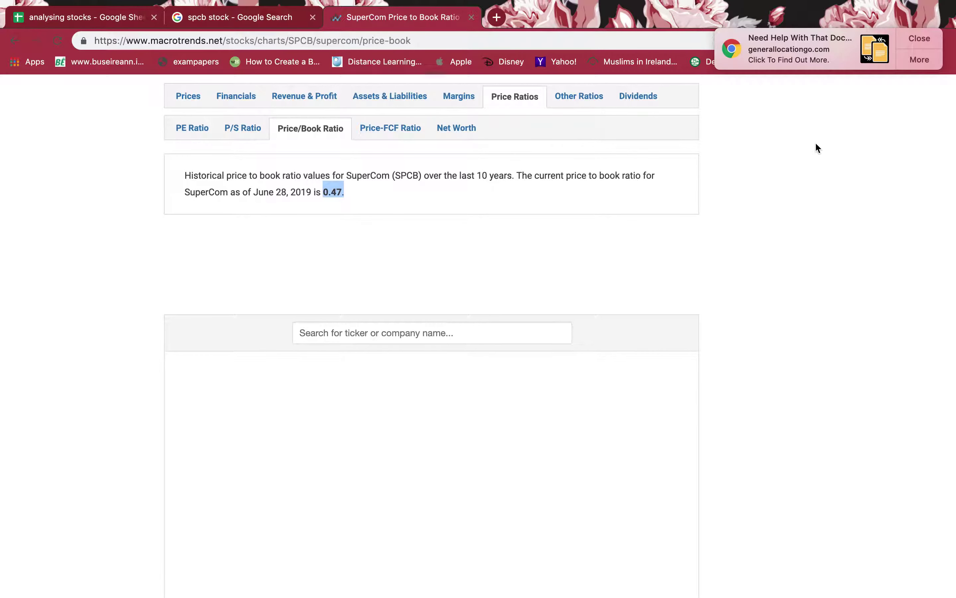
click(905, 39)
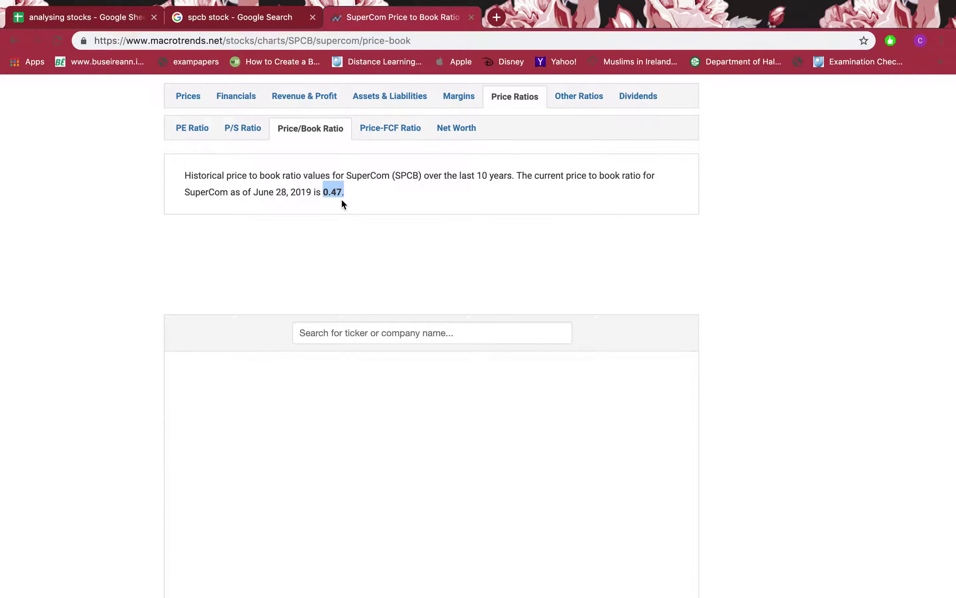
triple_click(329, 194)
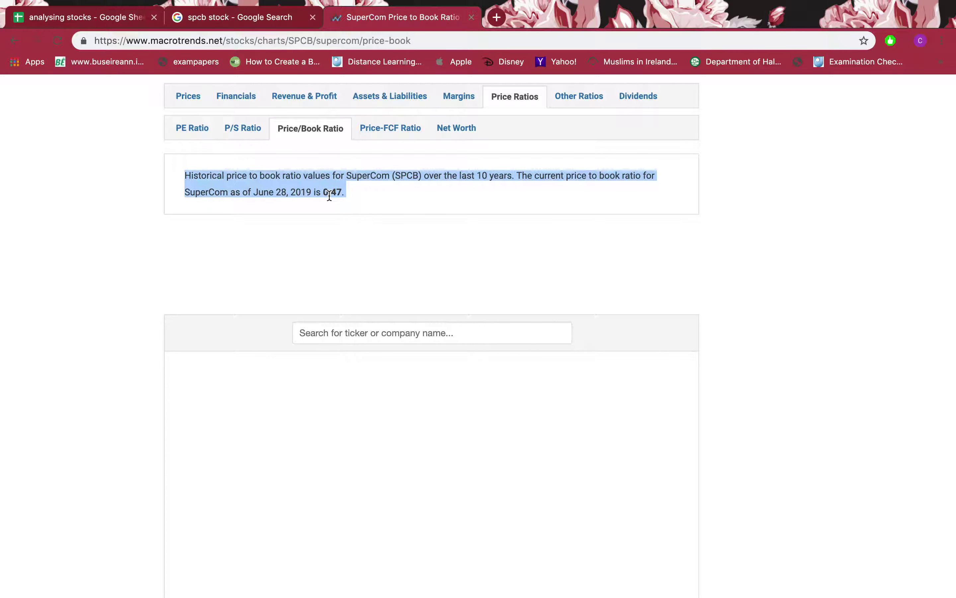
click(352, 193)
triple_click(352, 192)
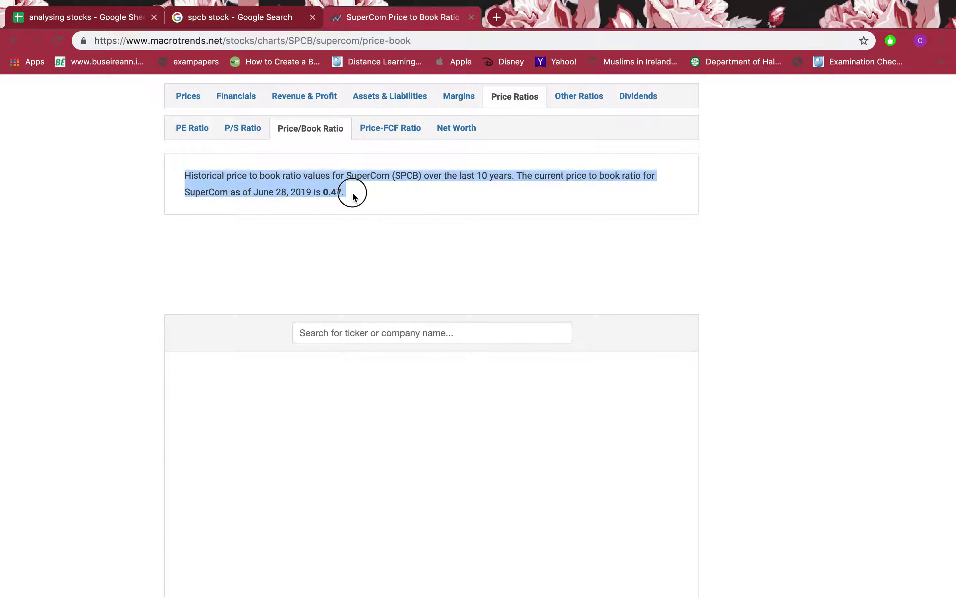
click(291, 186)
triple_click(291, 186)
click(291, 185)
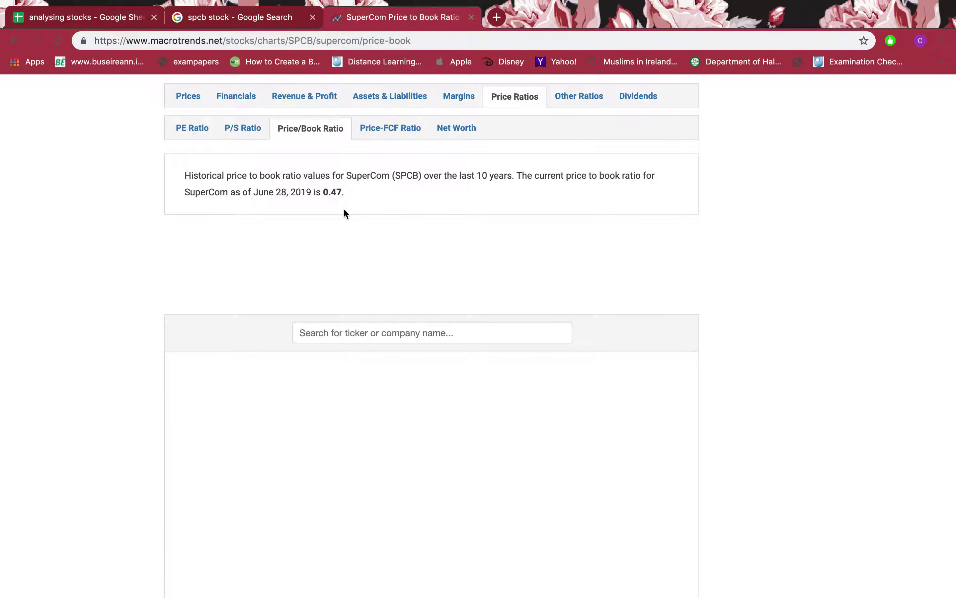
scroll(343, 214, down, 3)
scroll(215, 360, up, 1)
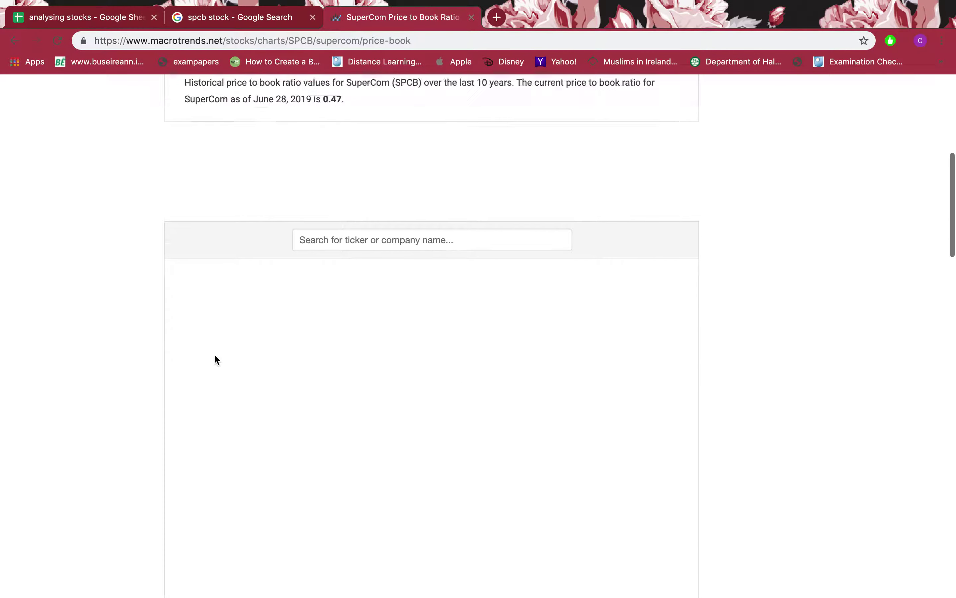
scroll(307, 263, up, 4)
Replace the P/B value 0.49 in E2 with 0.47.
click(63, 17)
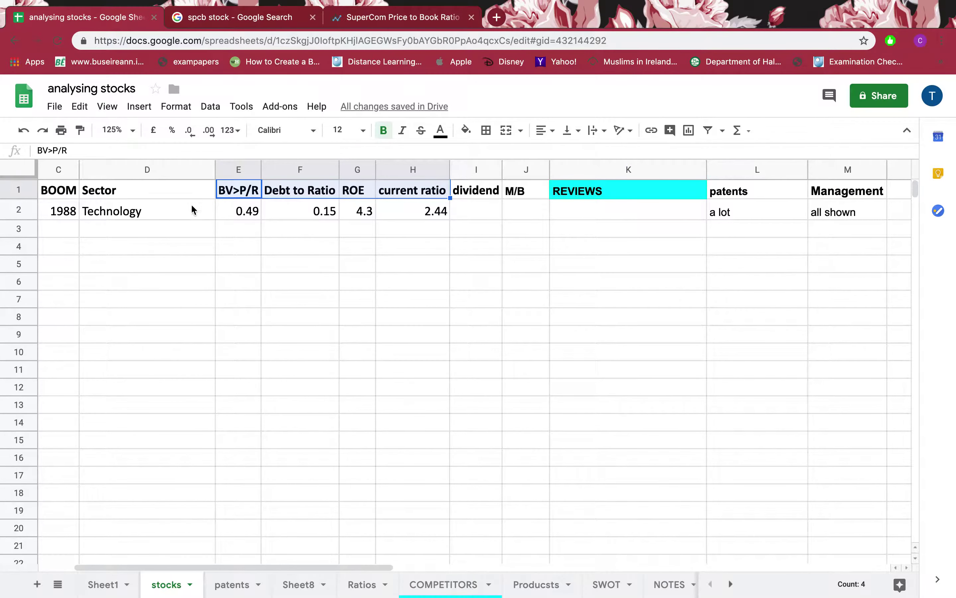
click(257, 216)
text(.4)
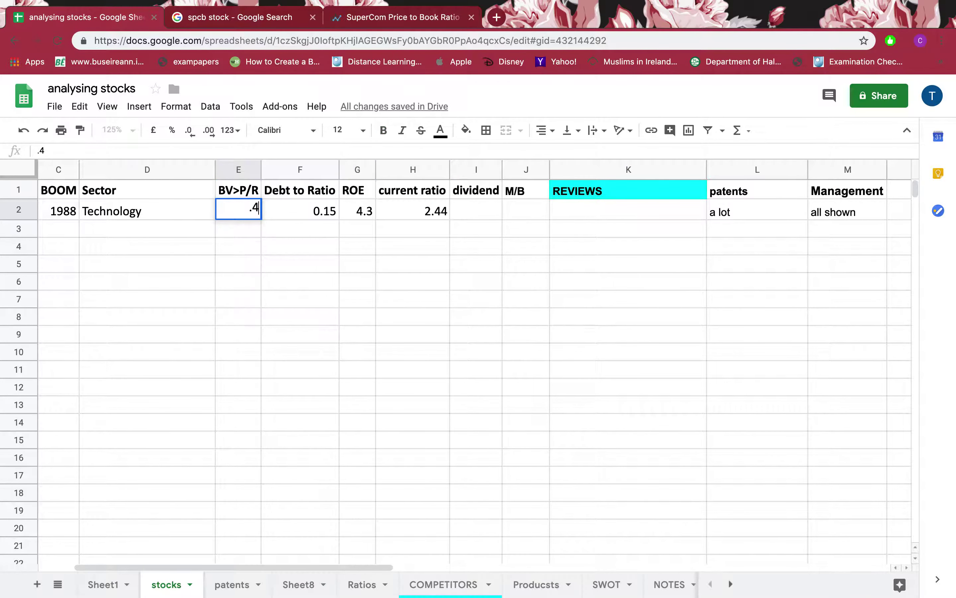
text(7)
click(309, 220)
click(380, 16)
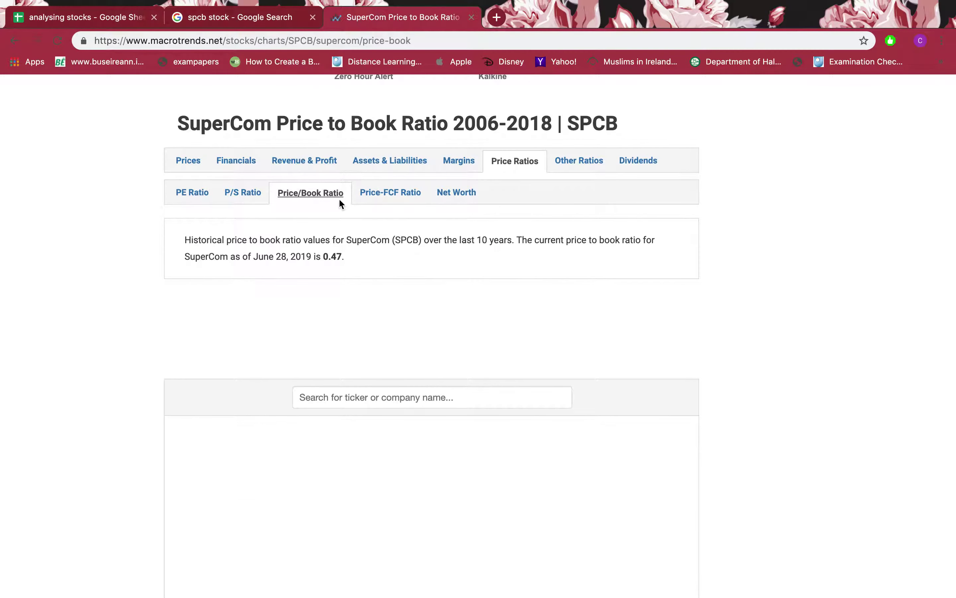
Open SuperCom's current ratio page and find the latest 2.44 value for 09/30/2018.
click(584, 162)
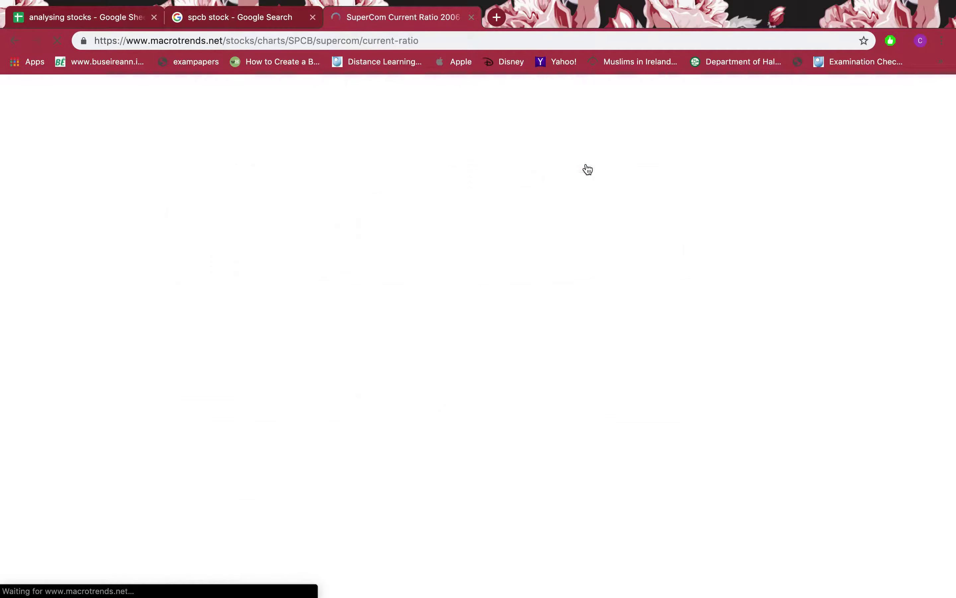
scroll(361, 292, down, 5)
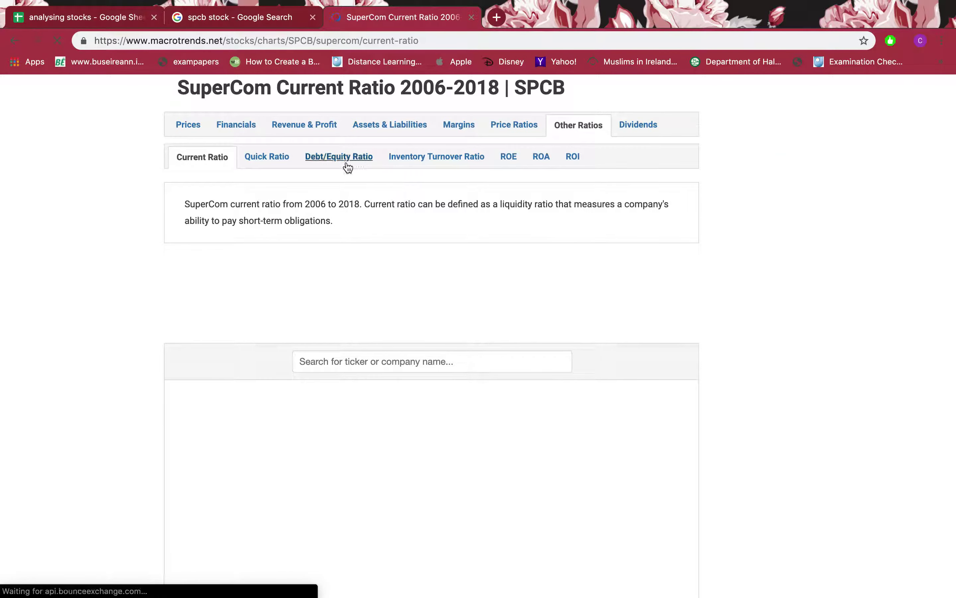
scroll(346, 167, down, 5)
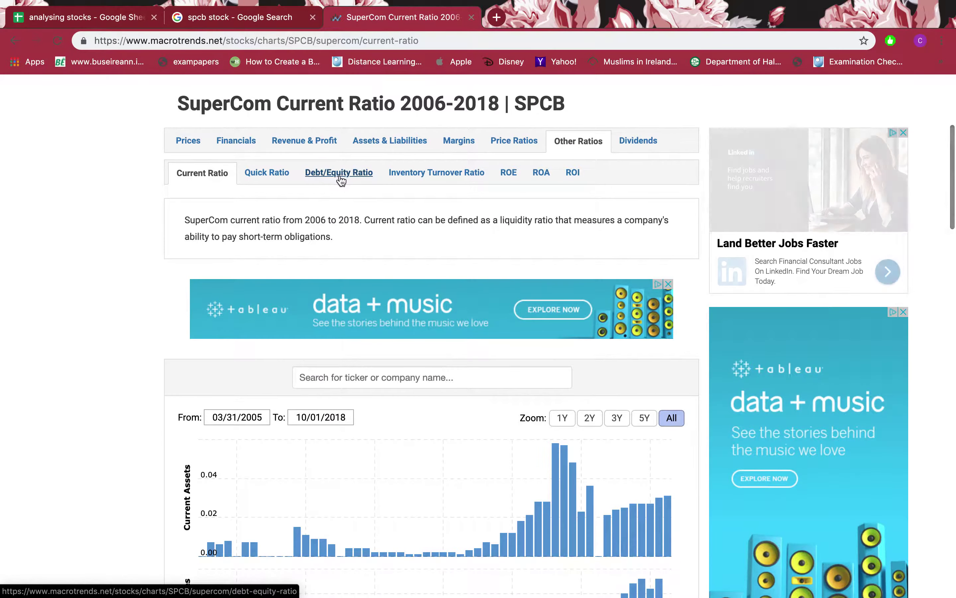
scroll(236, 251, down, 6)
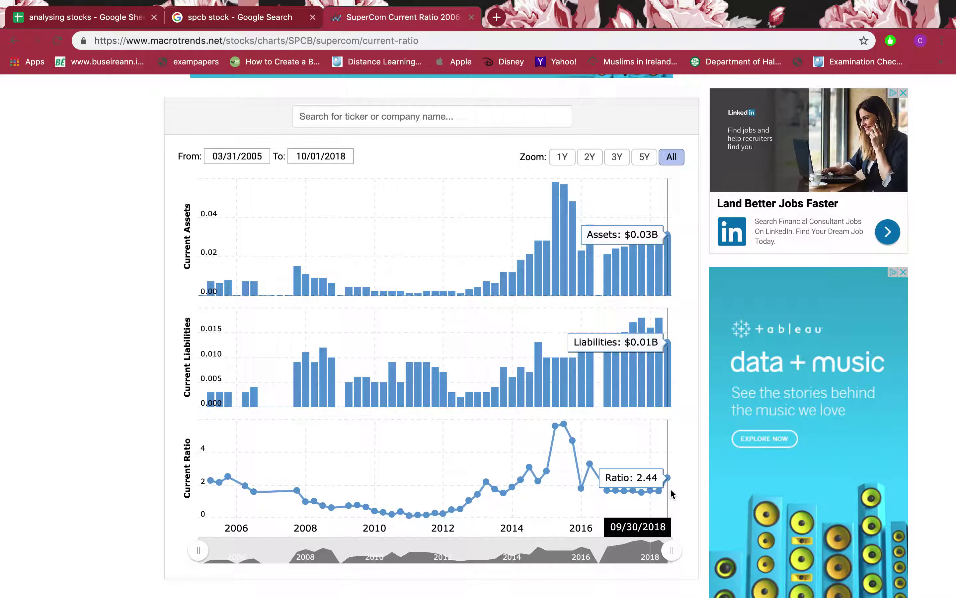
scroll(628, 277, up, 5)
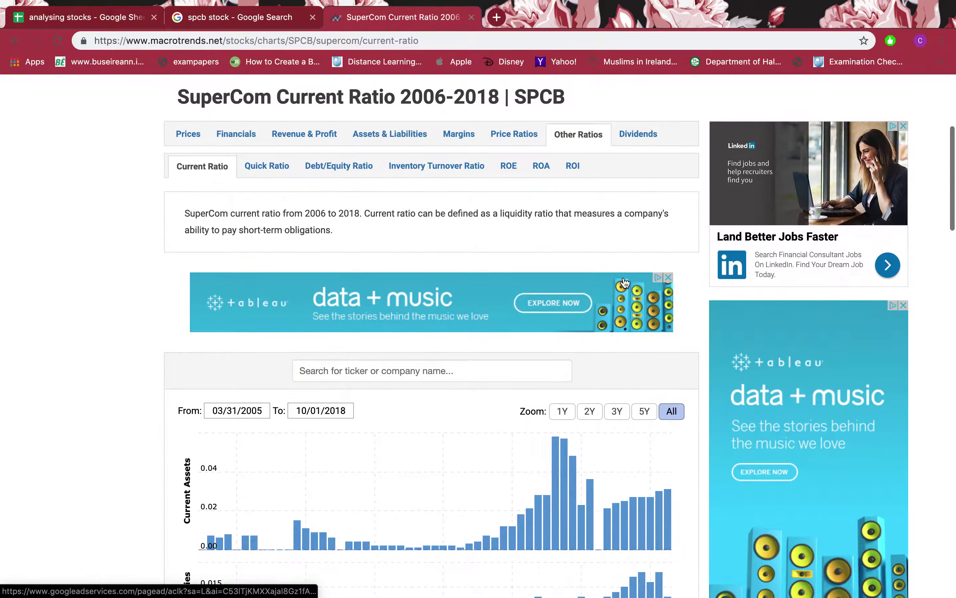
scroll(624, 282, down, 5)
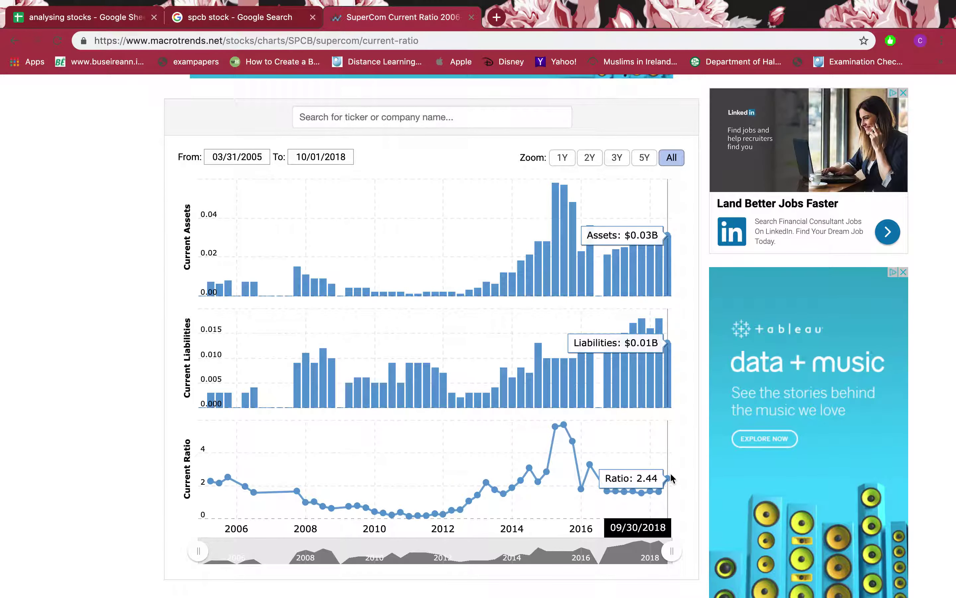
triple_click(338, 161)
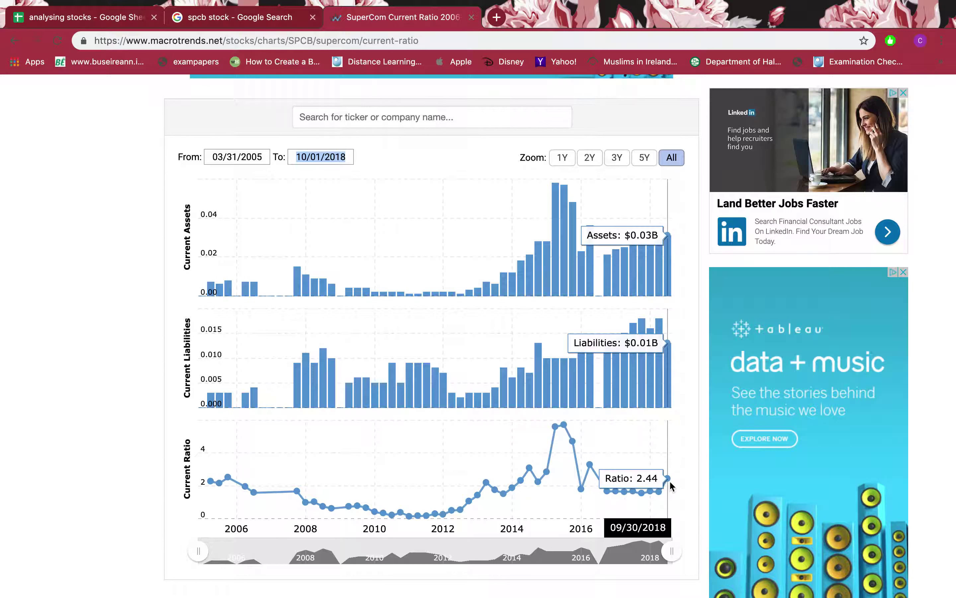